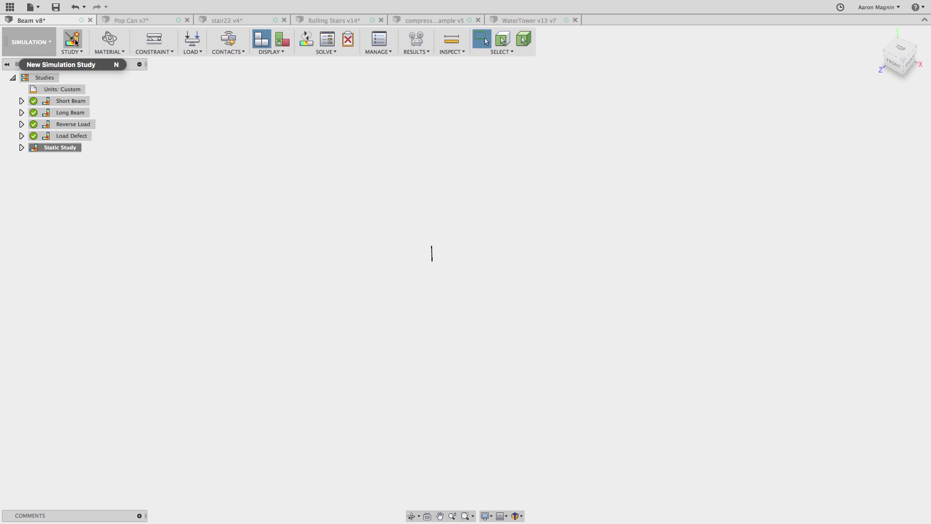
- Create a new simulation study of type Structural Buckling
{"action": "left_click", "coordinate": [73, 40]}
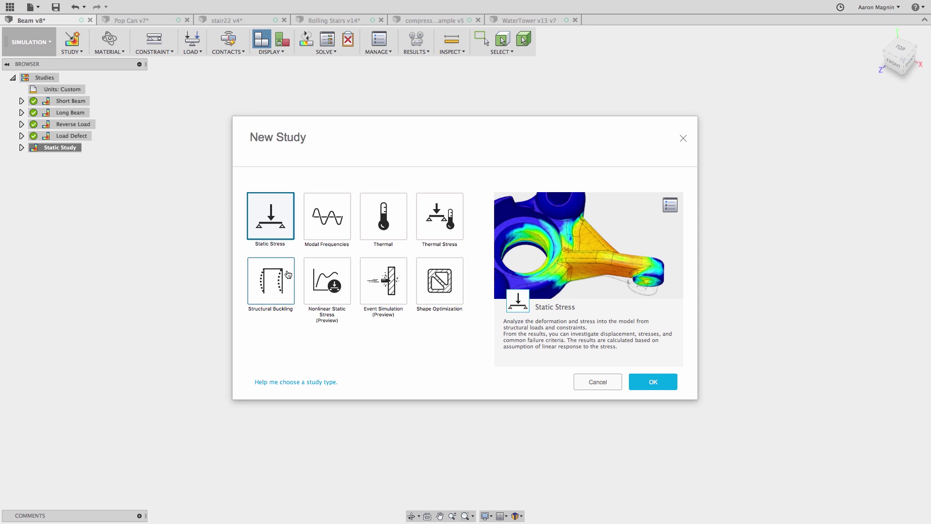
{"action": "left_click", "coordinate": [290, 291]}
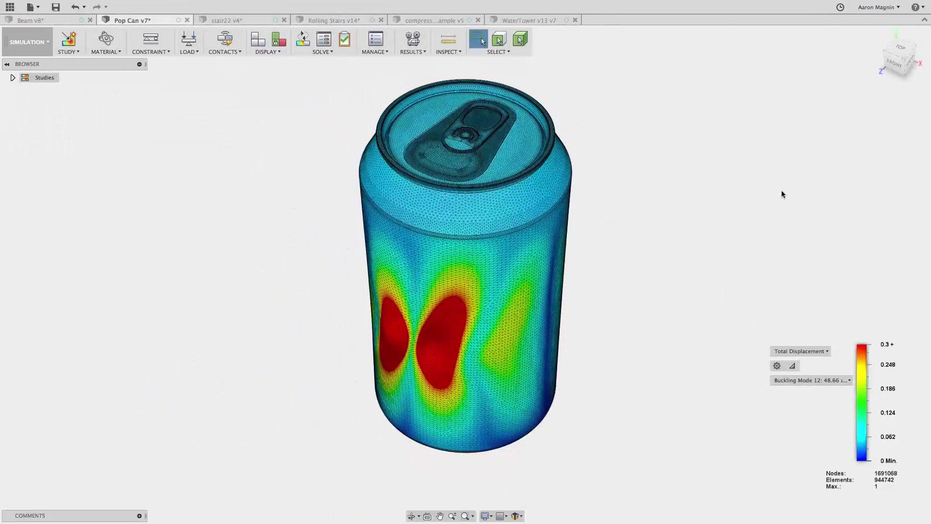
- Orbit the pop can's buckling results slightly to inspect the deformation
{"action": "middle_click_drag", "start_coordinate": [781, 190], "coordinate": [682, 158], "text": "shift"}
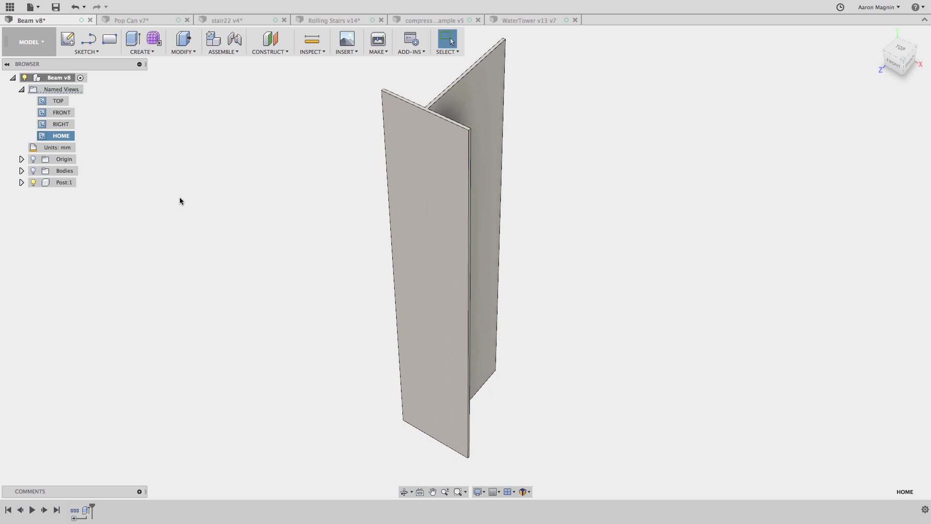
- Show the long beam body, return to the Home view, and switch to the Simulation workspace
{"action": "left_click", "coordinate": [34, 171]}
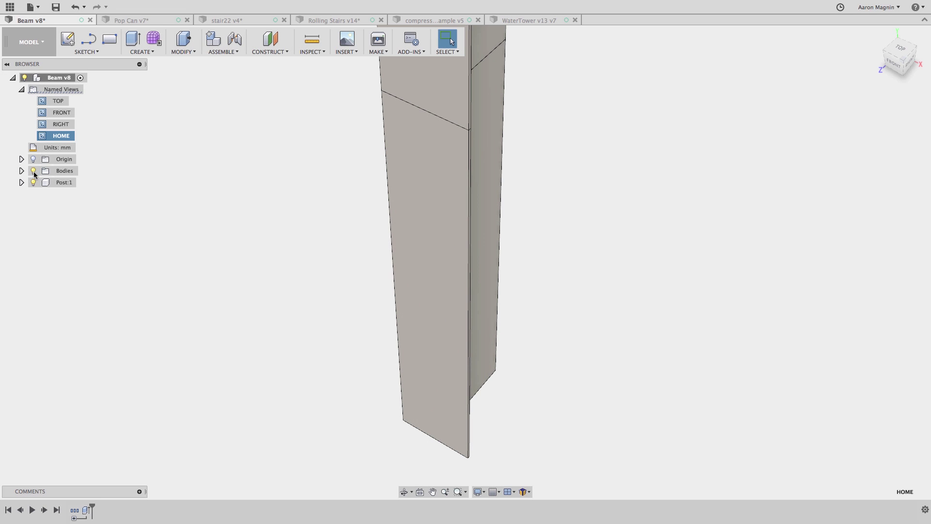
{"action": "double_click", "coordinate": [58, 140]}
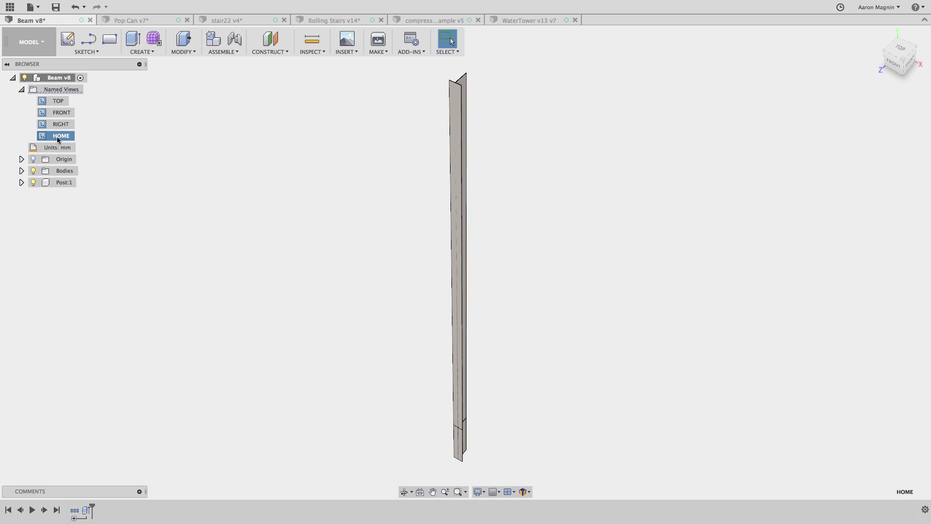
{"action": "left_click", "coordinate": [38, 49]}
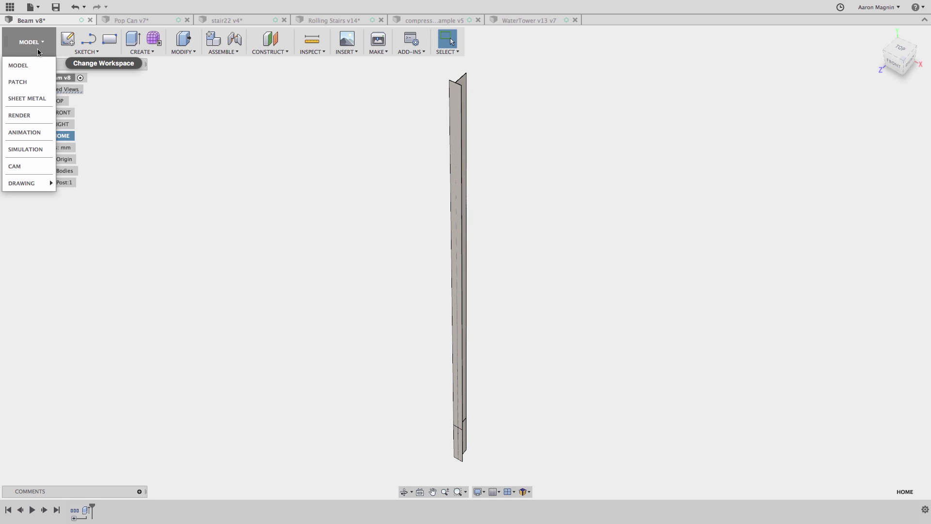
{"action": "left_click", "coordinate": [33, 148]}
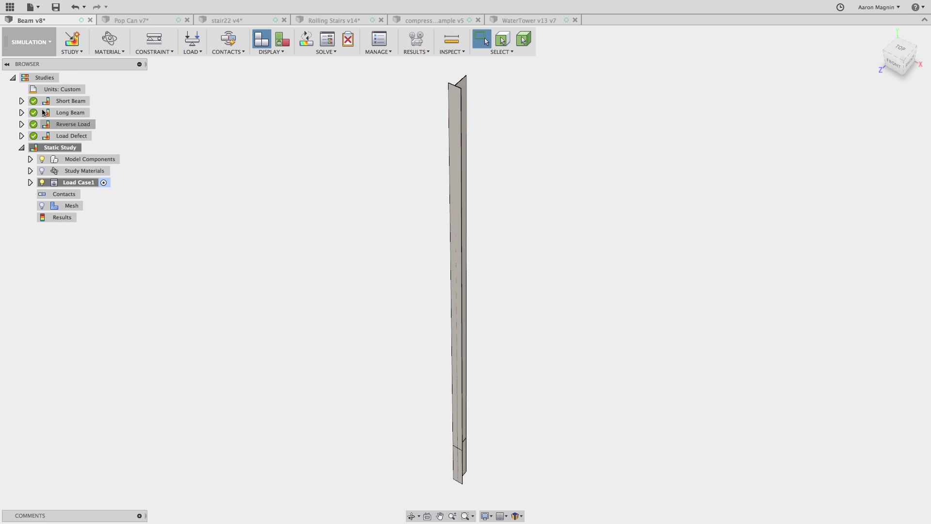
{"action": "left_click", "coordinate": [48, 51]}
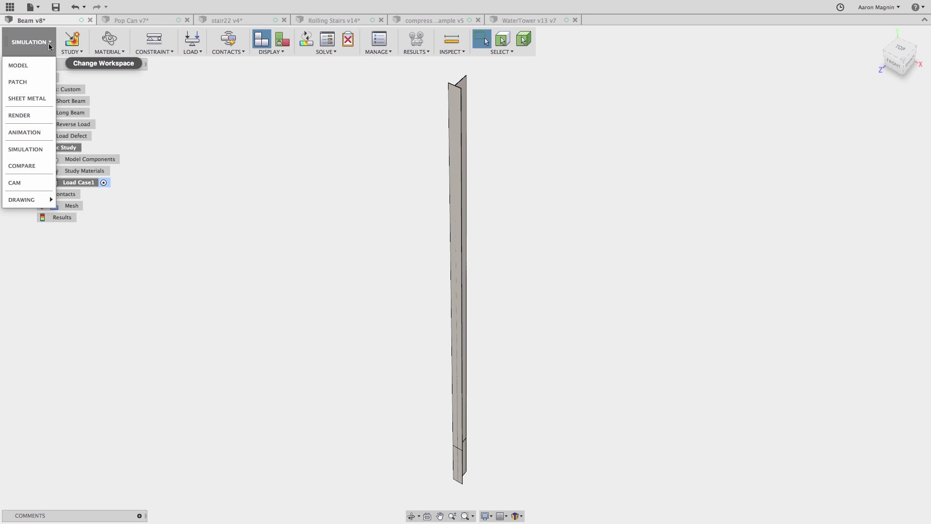
- Compare Short Beam (6.35× load) side by side with Long Beam (1.615× load) on the right
{"action": "left_click", "coordinate": [31, 167]}
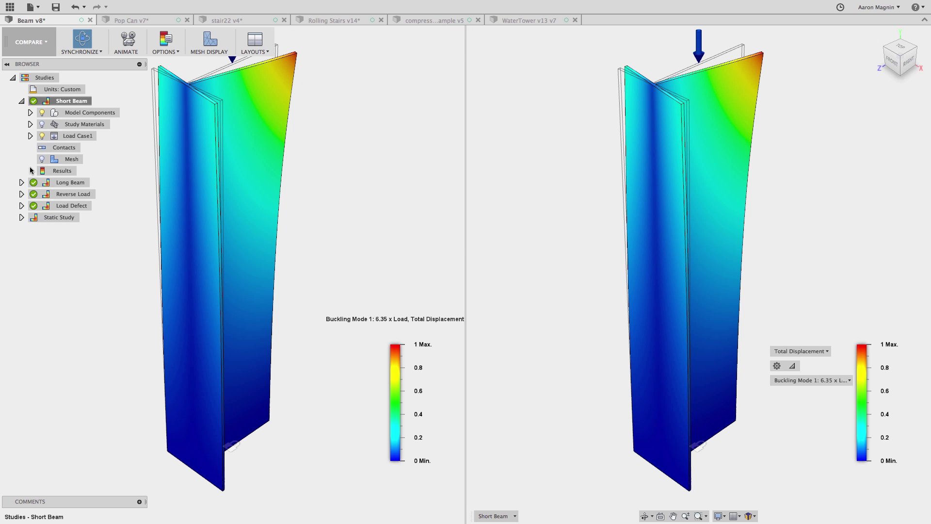
{"action": "left_click", "coordinate": [495, 515]}
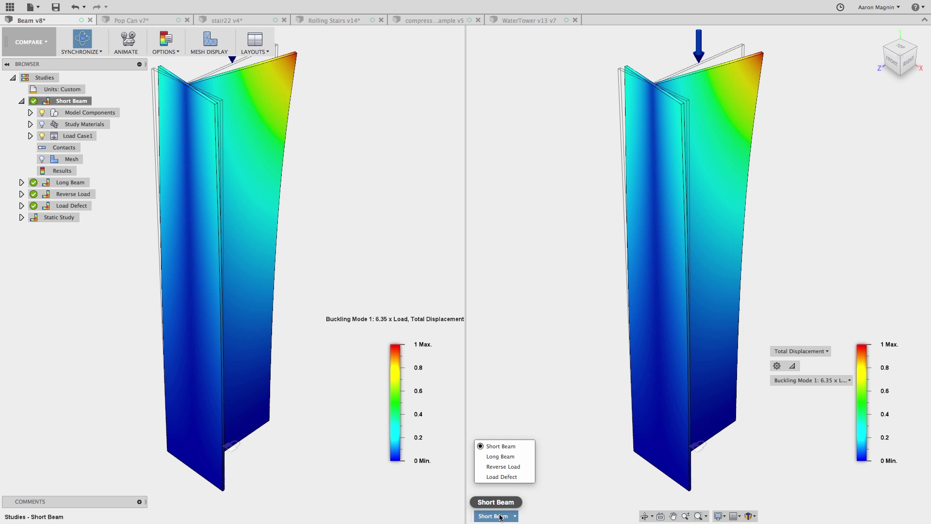
{"action": "left_click", "coordinate": [514, 458]}
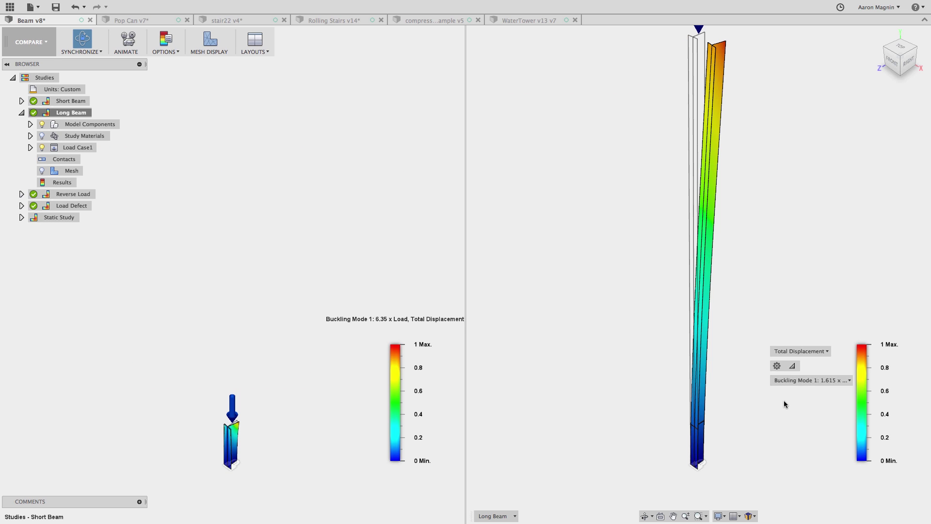
- Show the Reverse Load study results in the left comparison view
{"action": "left_click", "coordinate": [107, 492]}
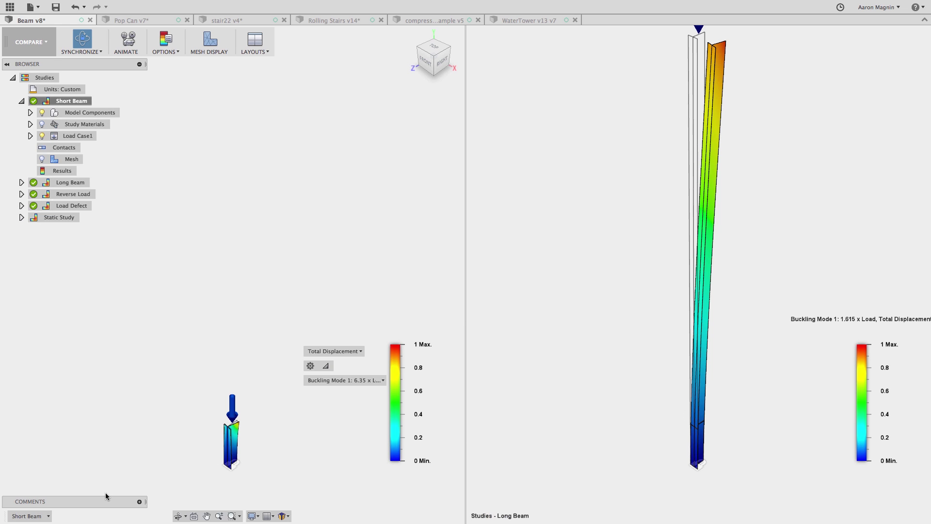
{"action": "left_click", "coordinate": [48, 516]}
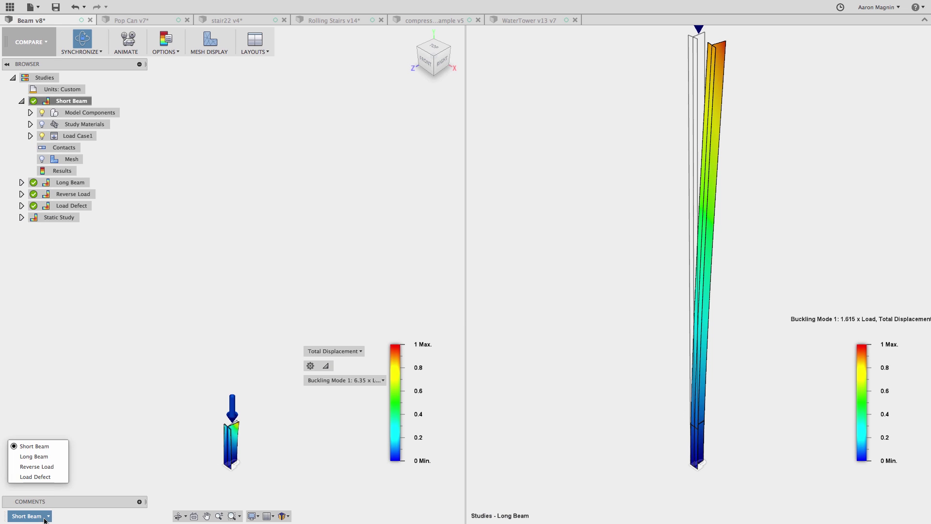
{"action": "left_click", "coordinate": [36, 466]}
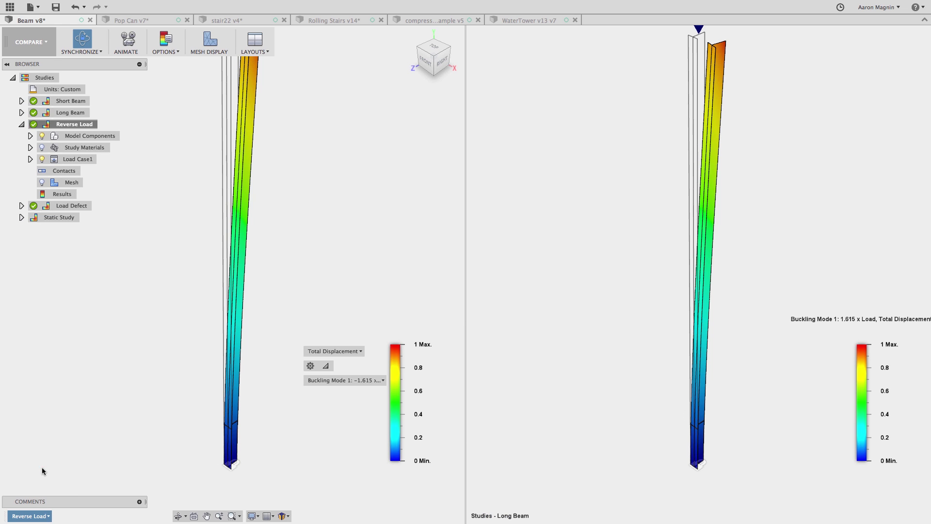
- Step through Reverse Load buckling modes to Mode 3 at -8.656× load
{"action": "left_click", "coordinate": [372, 380]}
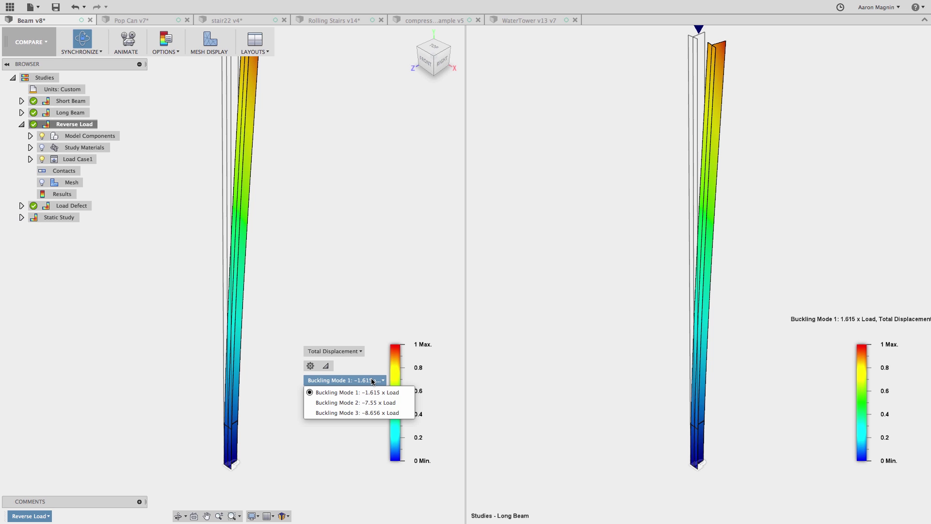
{"action": "left_click", "coordinate": [368, 405]}
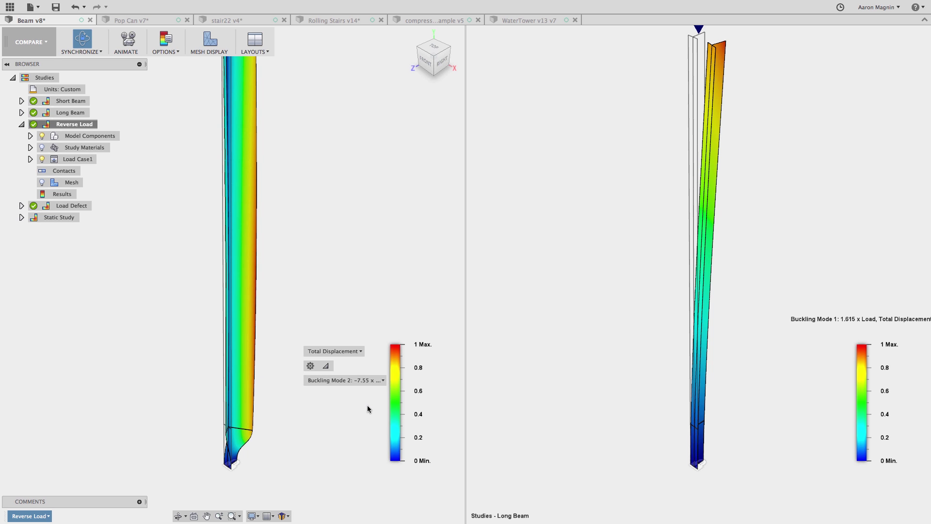
{"action": "left_click", "coordinate": [368, 382]}
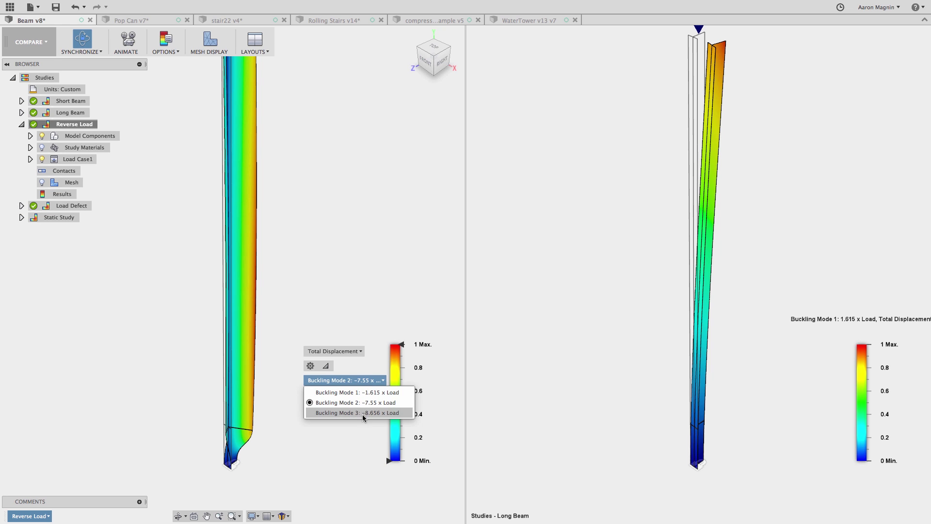
{"action": "left_click", "coordinate": [363, 413]}
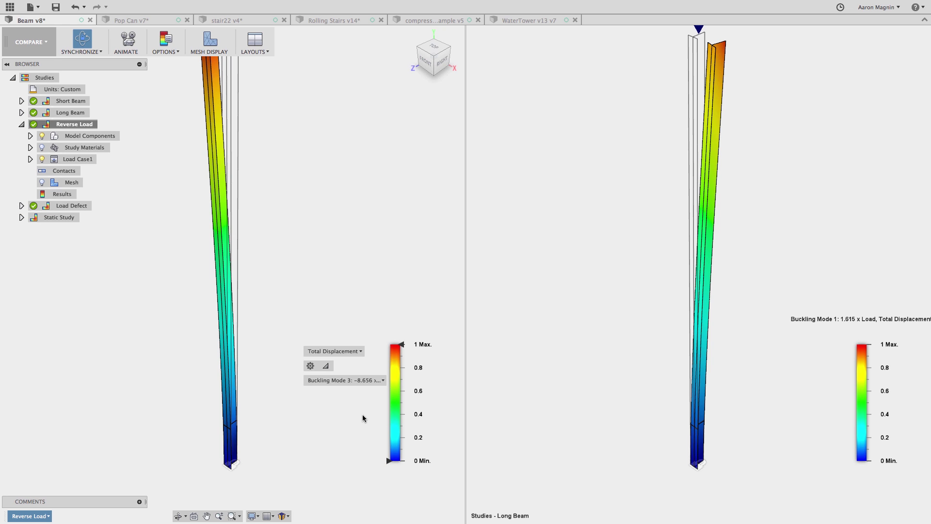
{"action": "left_click", "coordinate": [47, 516]}
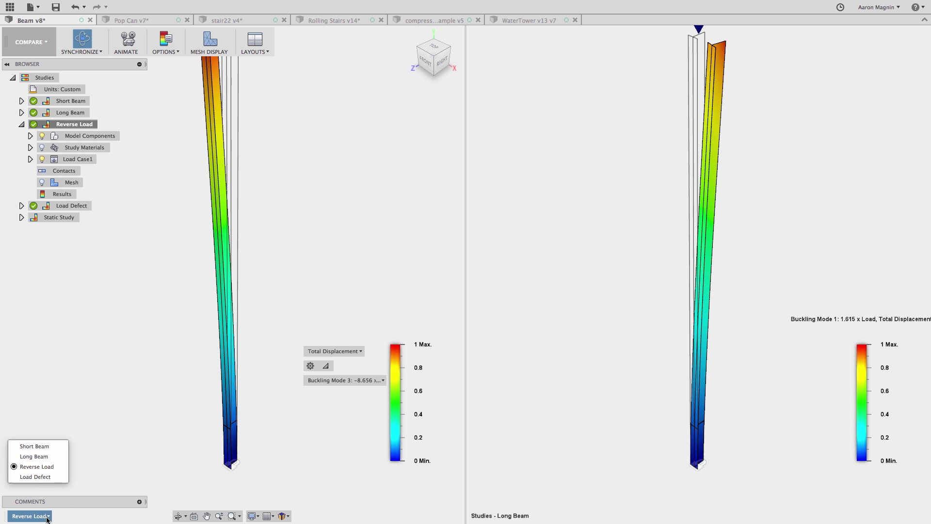
- Show the Load Defect study at Buckling Mode 1 (0.6742× load) in the left view
{"action": "left_click", "coordinate": [54, 477]}
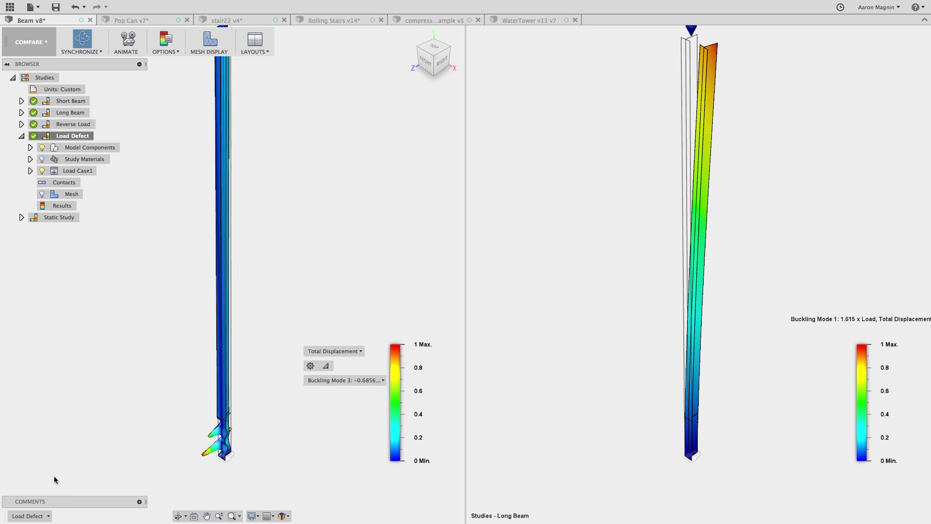
{"action": "left_click", "coordinate": [336, 380]}
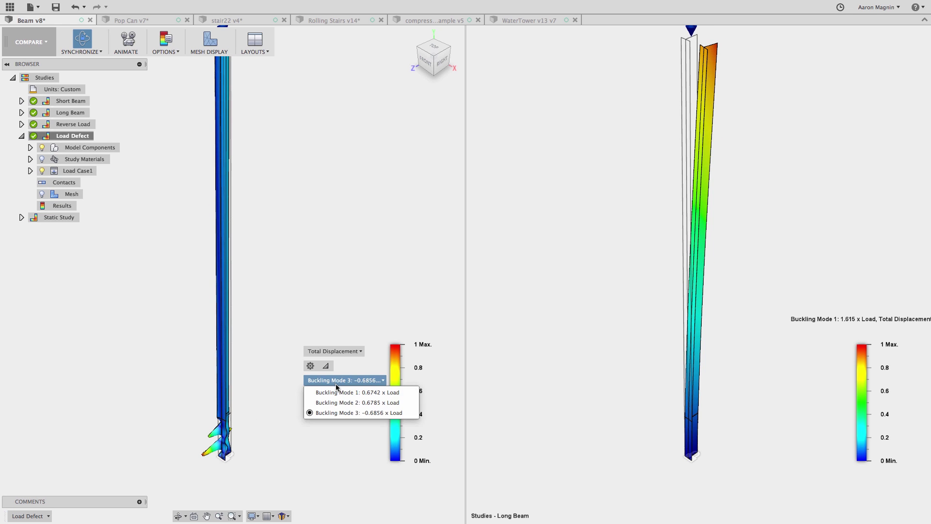
{"action": "left_click", "coordinate": [338, 392]}
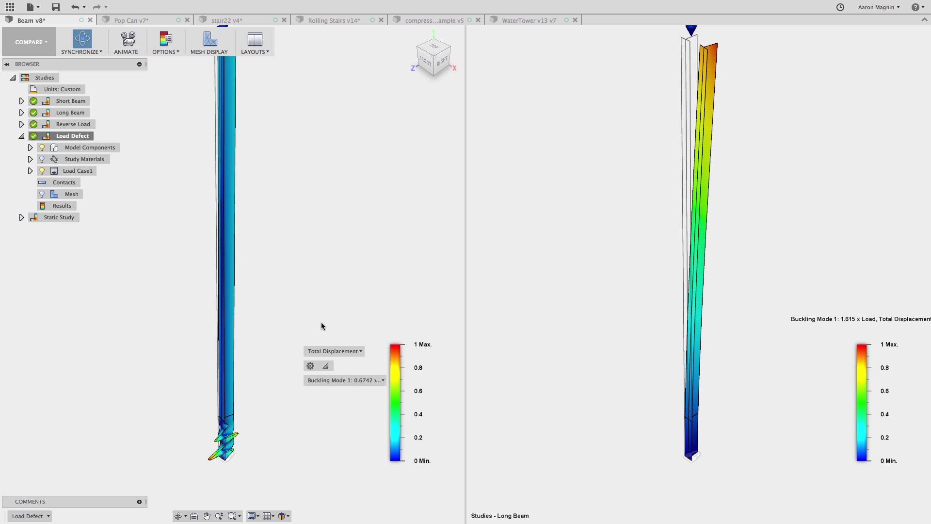
- Zoom out, pan, and view both beams from the back so their load arrows show
{"action": "scroll", "coordinate": [322, 325], "scroll_direction": "down", "scroll_amount": 3}
{"action": "middle_click_drag", "start_coordinate": [306, 337], "coordinate": [480, 333]}
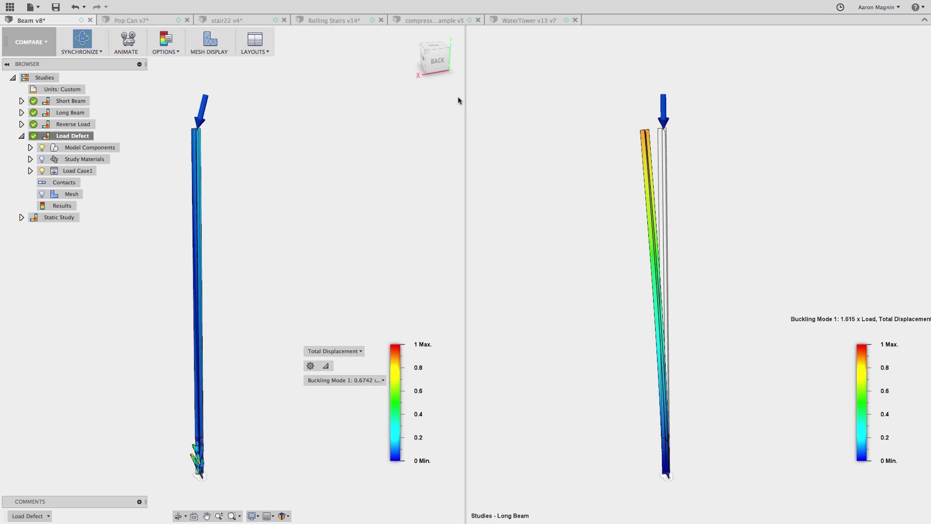
{"action": "left_click", "coordinate": [438, 63]}
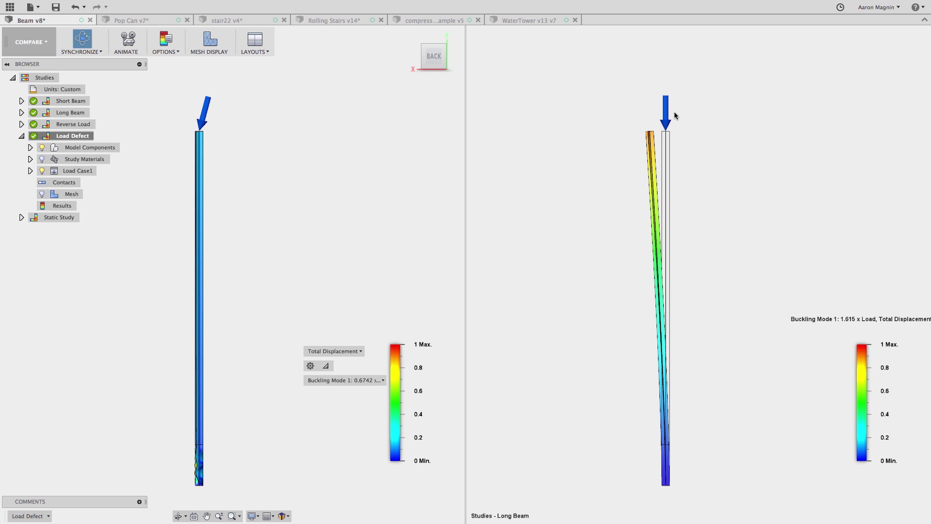
- Inspect the water tower's 4000 lbforce Force1 roof load, then switch to Rolling Stairs v14
{"action": "left_click", "coordinate": [30, 159]}
{"action": "left_click", "coordinate": [39, 171]}
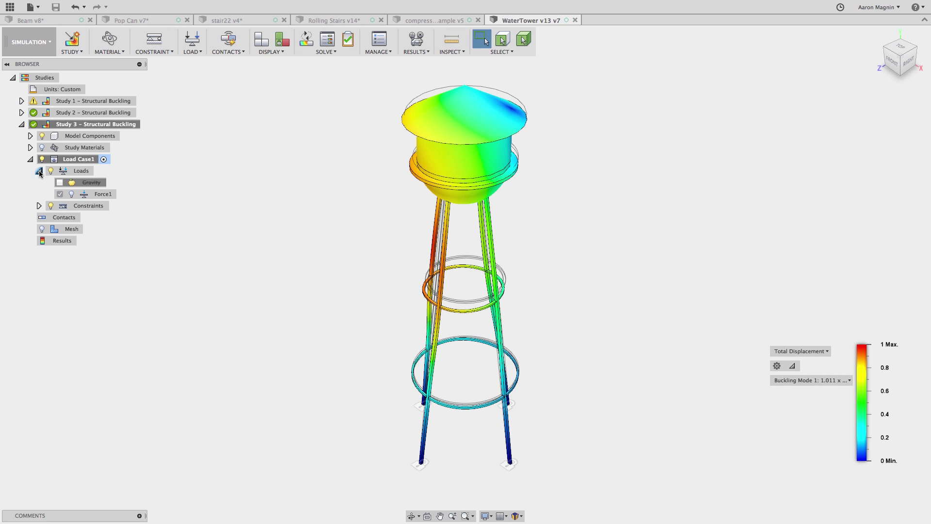
{"action": "double_click", "coordinate": [100, 194]}
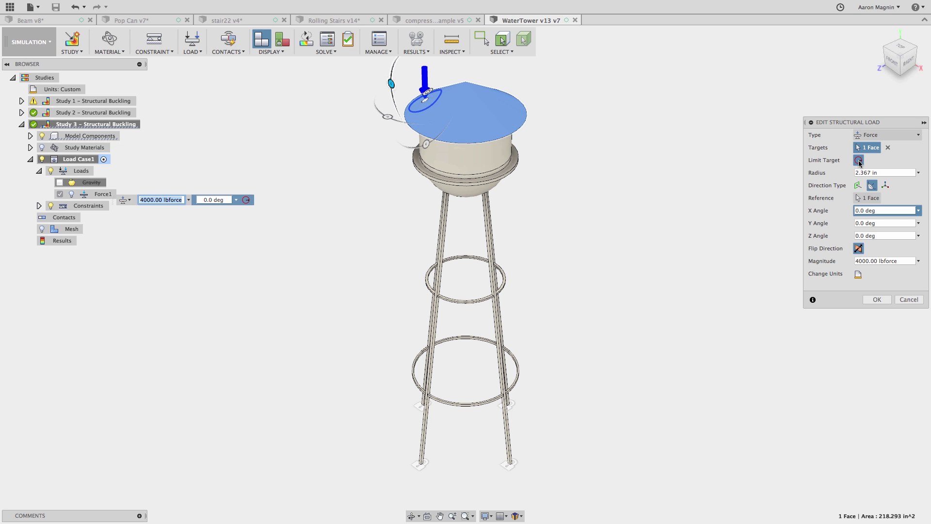
{"action": "left_click", "coordinate": [908, 300]}
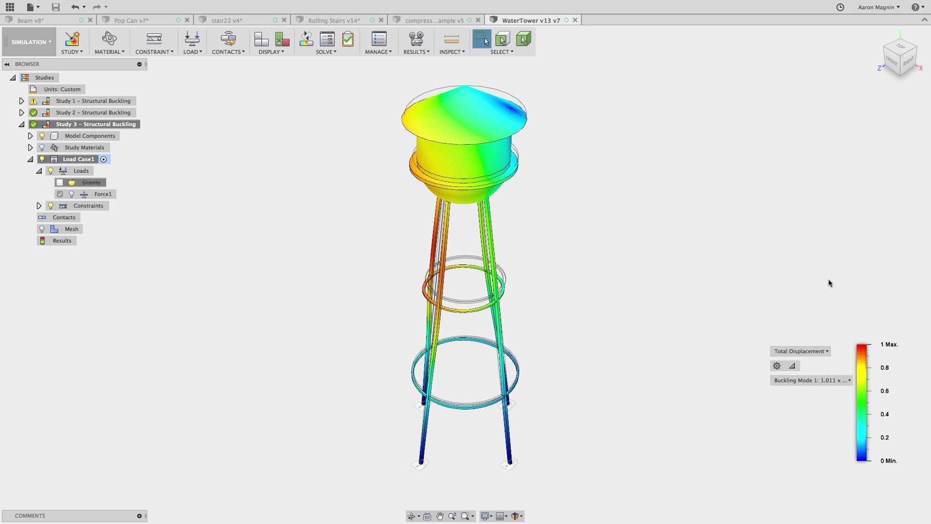
{"action": "left_click", "coordinate": [346, 21]}
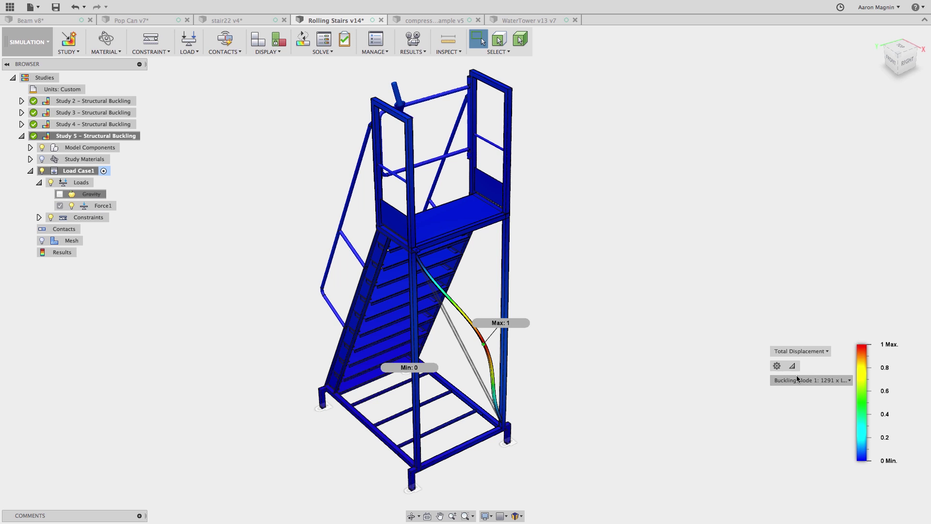
- Display Rolling Stairs Buckling Mode 9 (7823× load), where the top railing buckles
{"action": "left_click", "coordinate": [823, 382]}
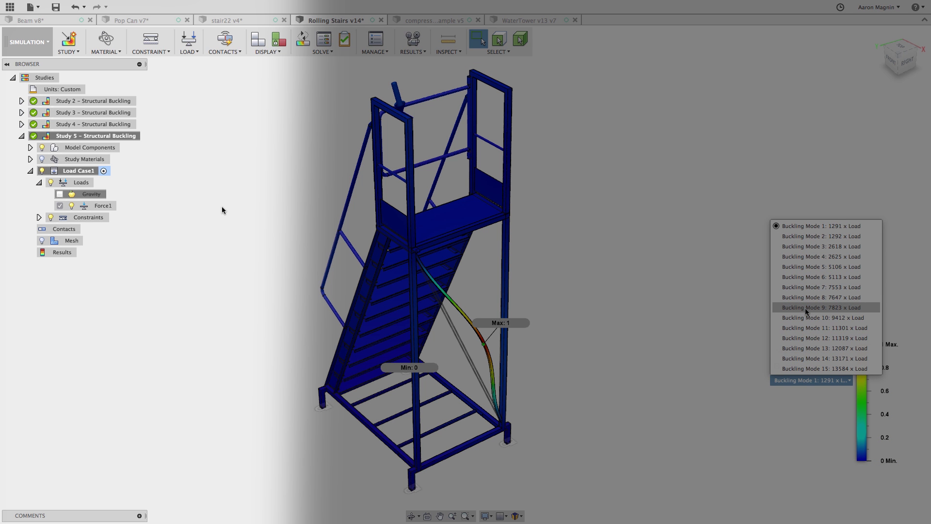
{"action": "double_click", "coordinate": [106, 207]}
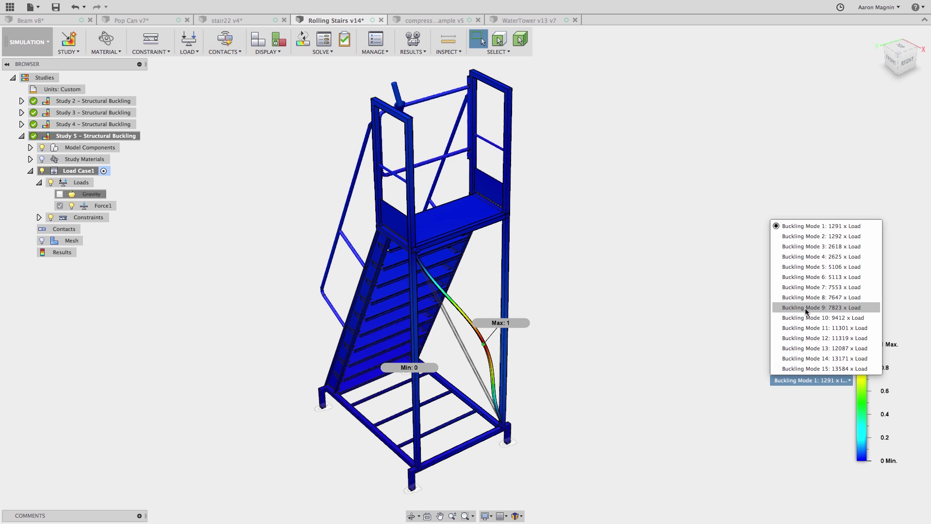
{"action": "left_click", "coordinate": [805, 307]}
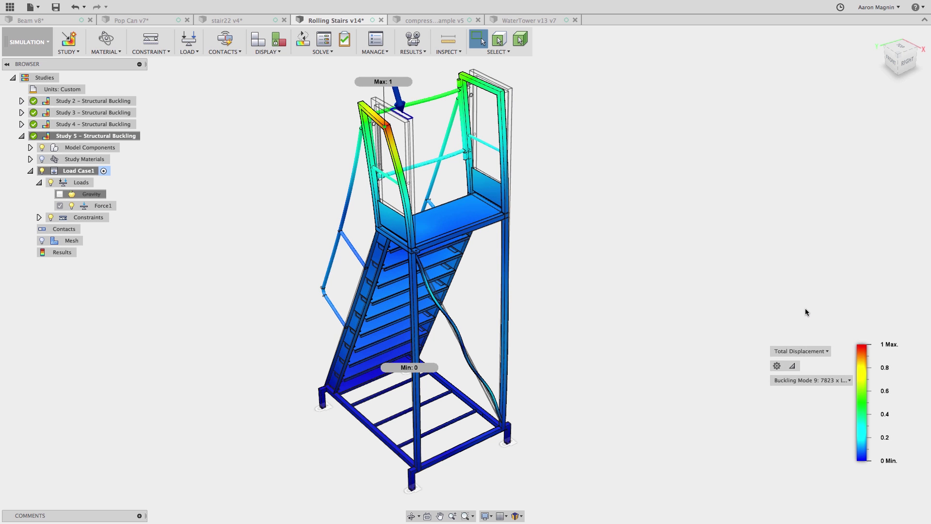
{"action": "left_click", "coordinate": [818, 380]}
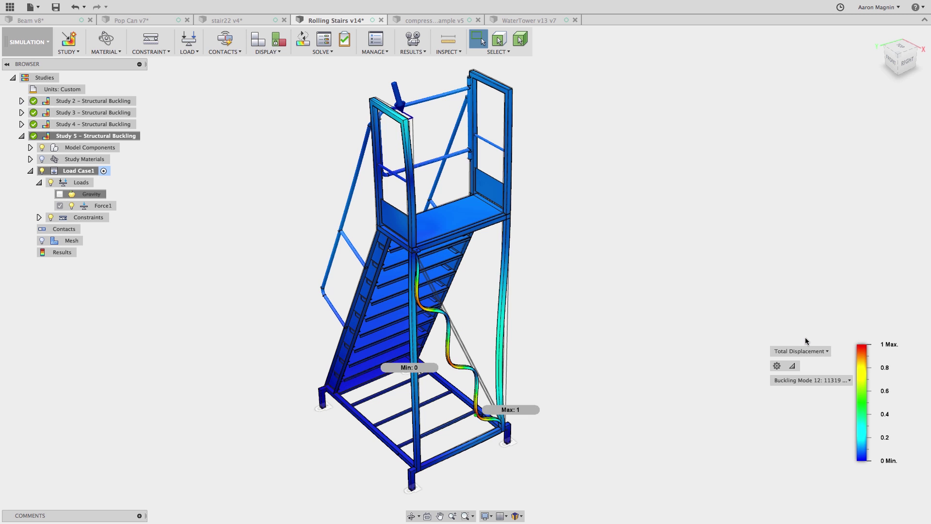